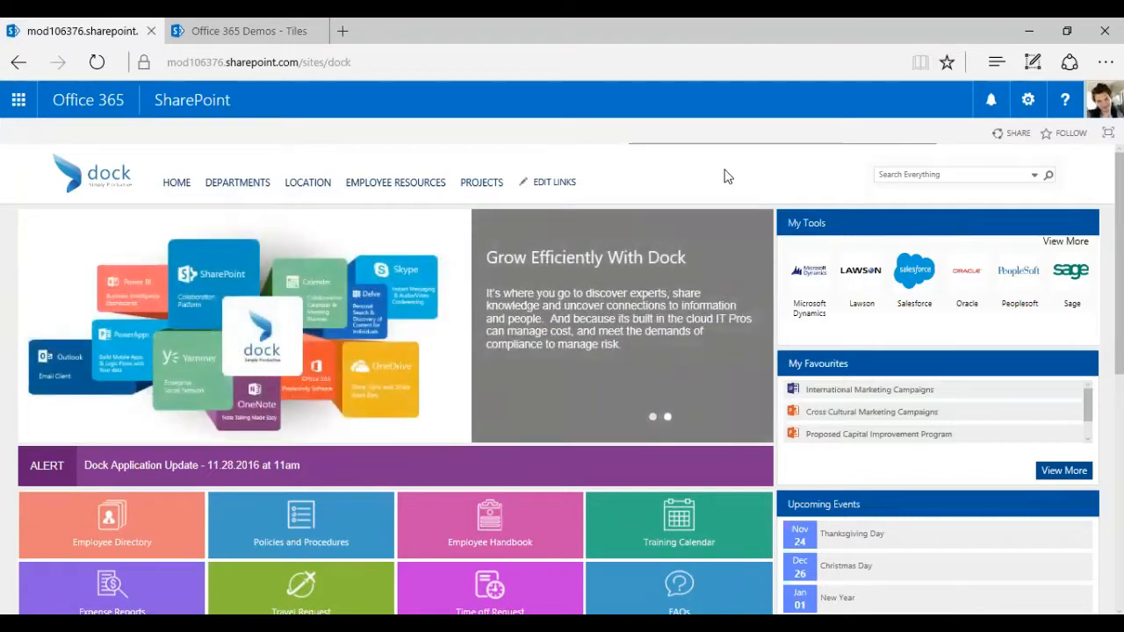
{"action": "mouse_move", "coordinate": [222, 189]}
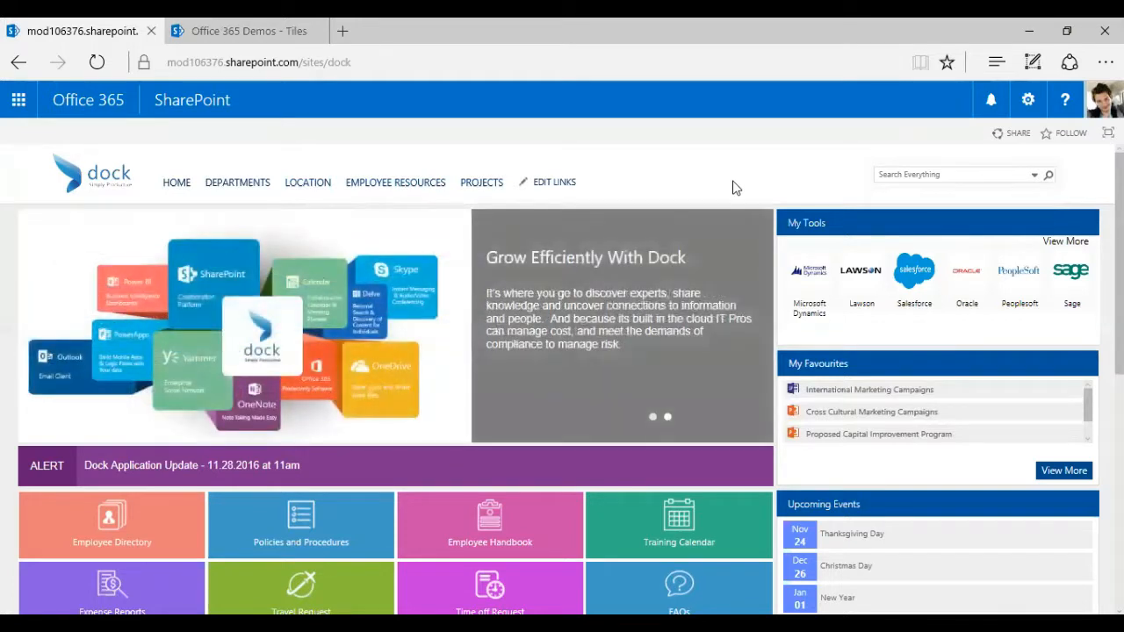
{"action": "scroll", "coordinate": [746, 448], "scroll_direction": "down", "scroll_amount": 8}
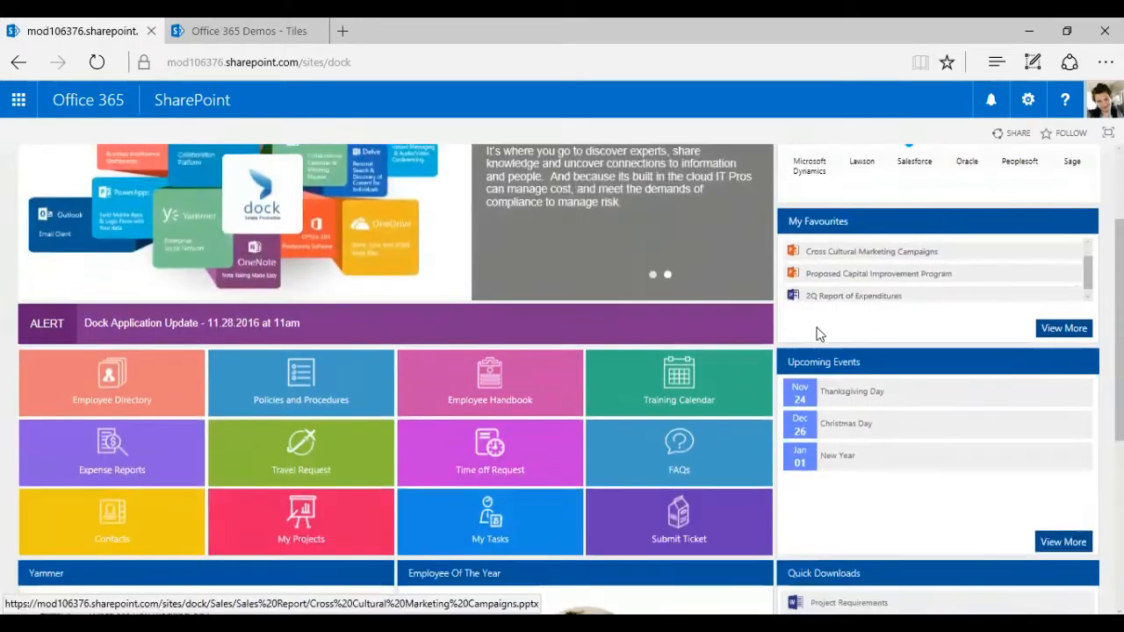
{"action": "scroll", "coordinate": [742, 439], "scroll_direction": "up", "scroll_amount": 8}
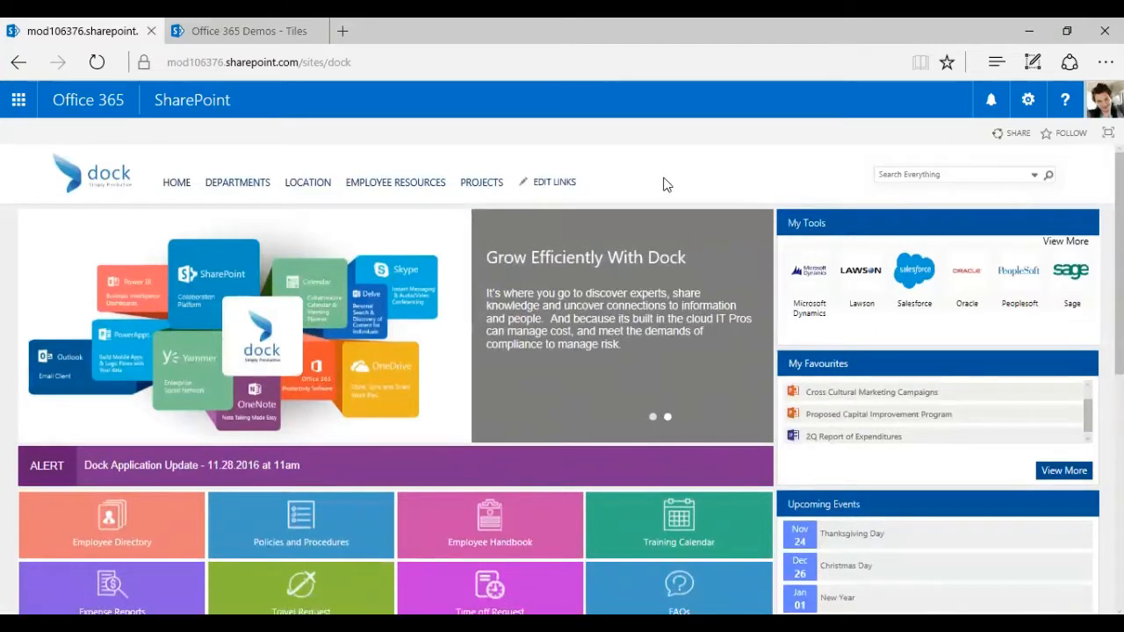
Step: Open the site permissions page from the site settings of the Office 365 Demos site
{"action": "left_click", "coordinate": [215, 31]}
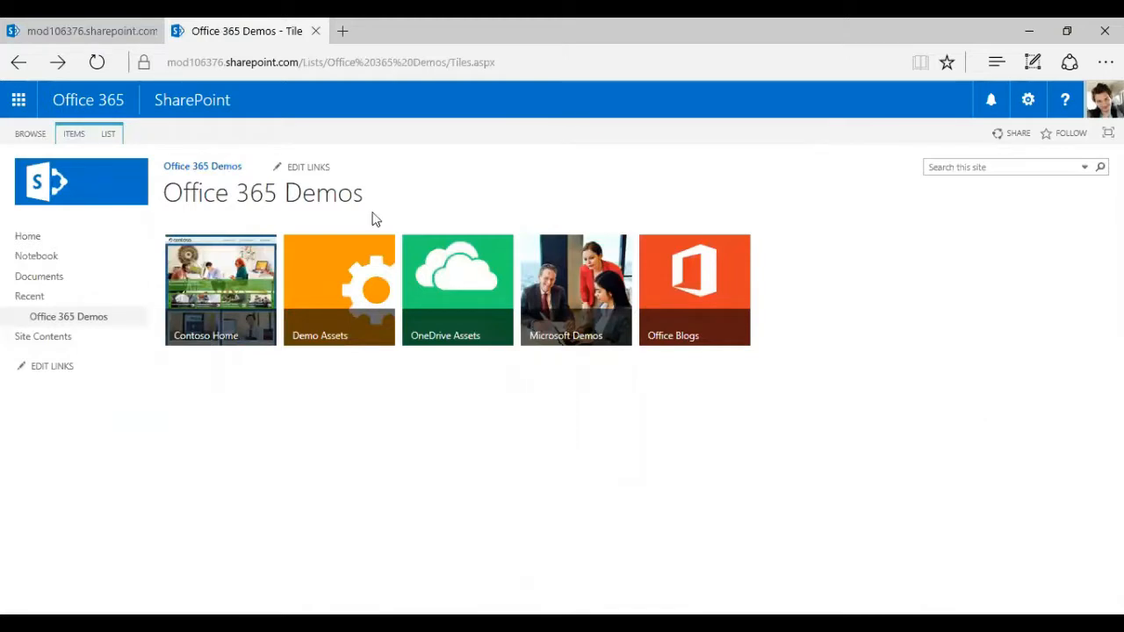
{"action": "left_click", "coordinate": [1028, 102]}
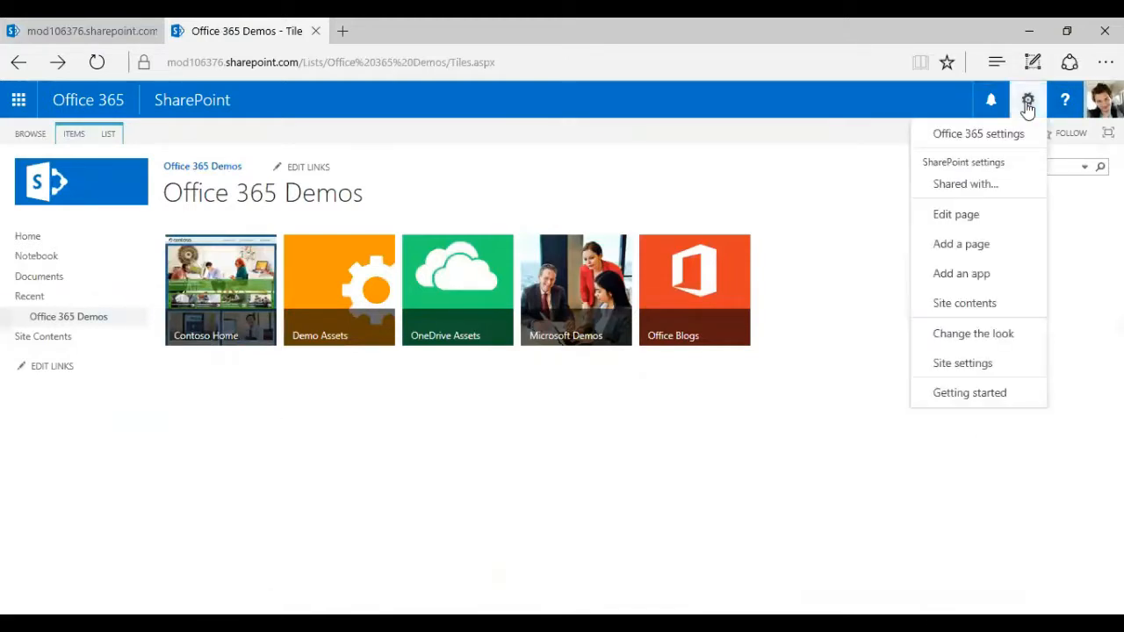
{"action": "left_click", "coordinate": [977, 365]}
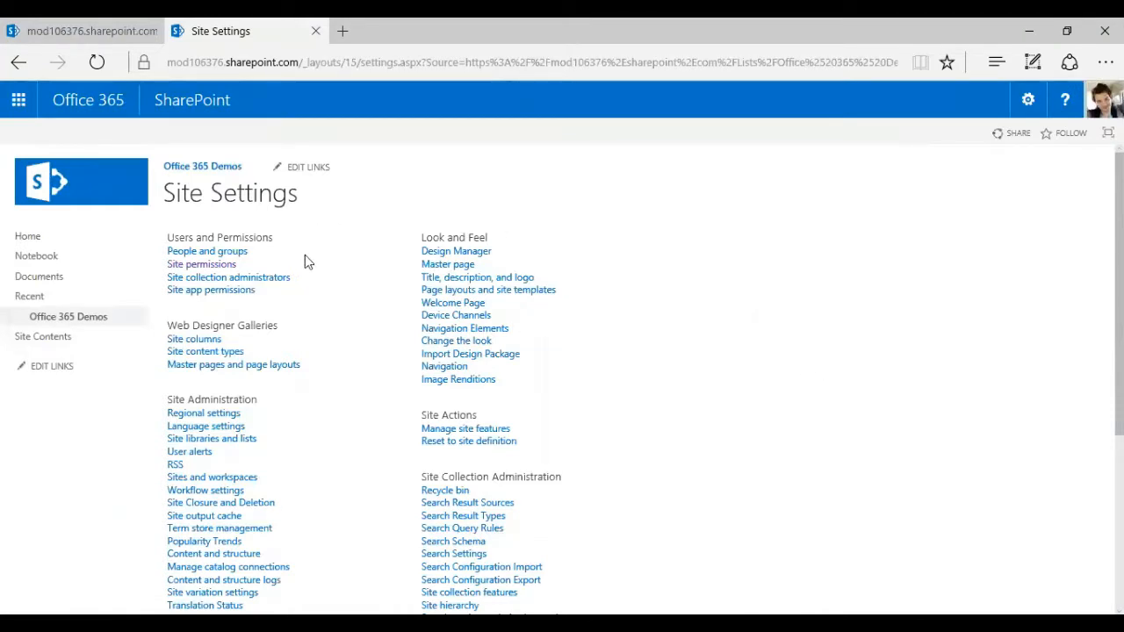
{"action": "left_click", "coordinate": [229, 267]}
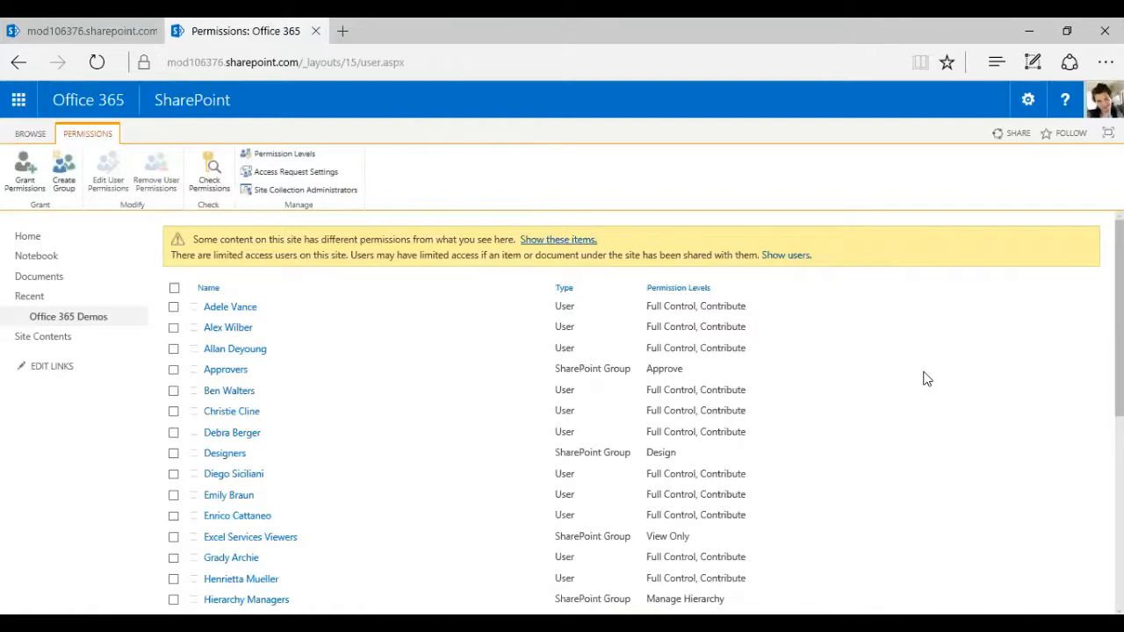
Step: Select the first user in the permissions list and open that user's permissions for editing
{"action": "scroll", "coordinate": [925, 377], "scroll_direction": "down", "scroll_amount": 5}
{"action": "scroll", "coordinate": [947, 418], "scroll_direction": "up", "scroll_amount": 5}
{"action": "left_click", "coordinate": [173, 307]}
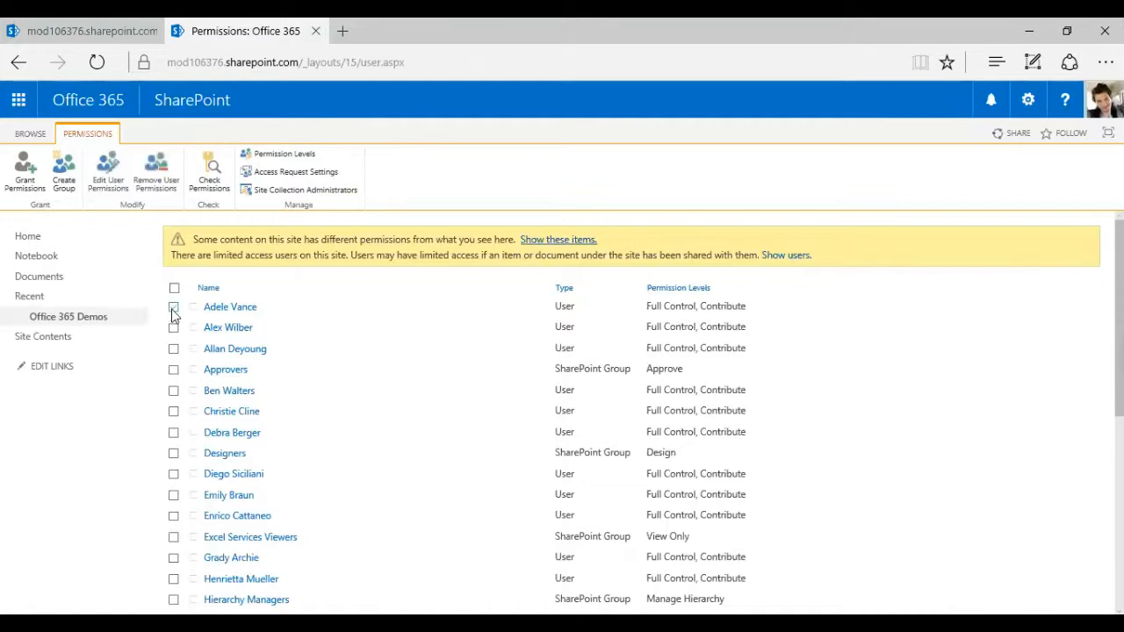
{"action": "left_click", "coordinate": [173, 309]}
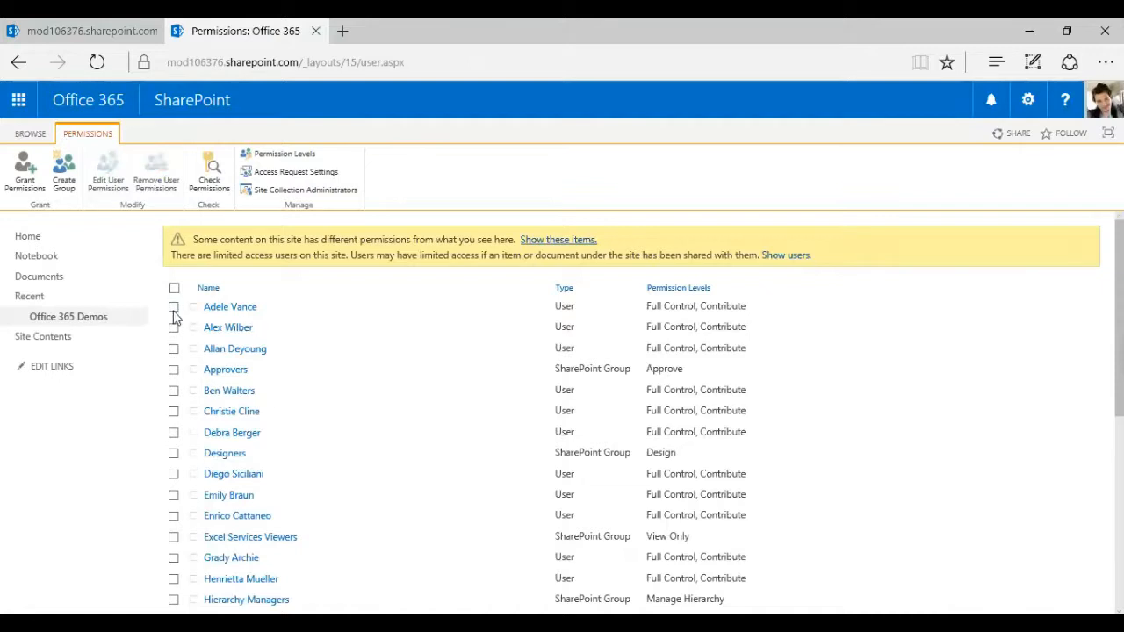
{"action": "left_click", "coordinate": [173, 307]}
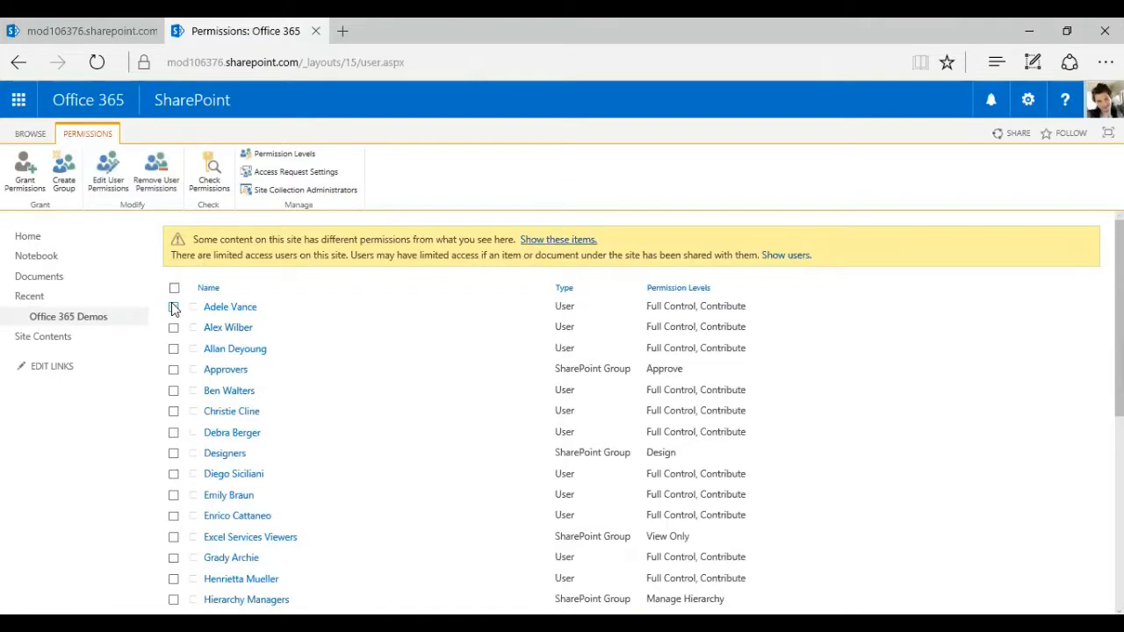
{"action": "left_click", "coordinate": [108, 182]}
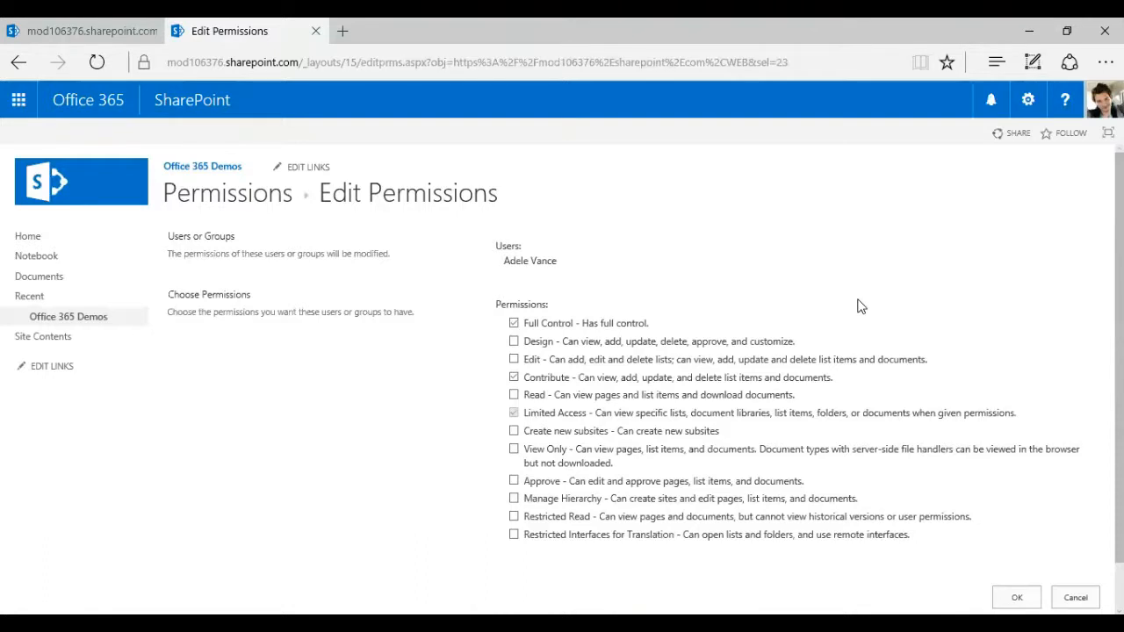
Step: Review the available permission levels for this user, from Full Control to Restricted Interfaces for Translation, and leave without saving
{"action": "left_click_drag", "start_coordinate": [556, 257], "coordinate": [497, 257]}
{"action": "left_click", "coordinate": [676, 261]}
{"action": "left_click_drag", "start_coordinate": [494, 302], "coordinate": [523, 323]}
{"action": "left_click", "coordinate": [619, 315]}
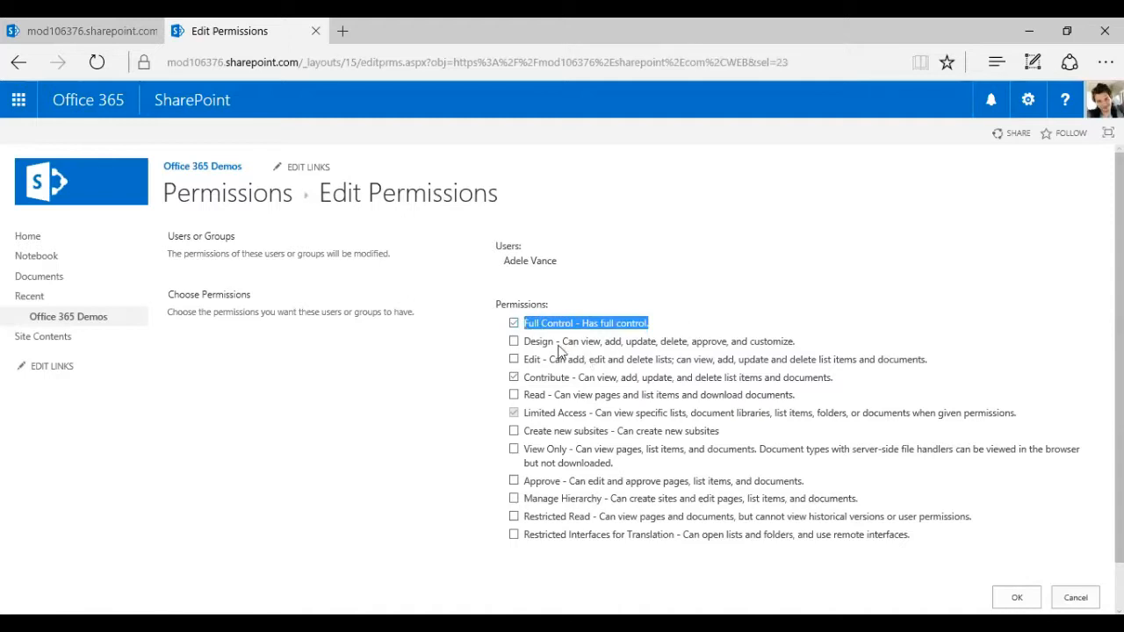
{"action": "left_click_drag", "start_coordinate": [525, 343], "coordinate": [655, 346]}
{"action": "left_click", "coordinate": [617, 349]}
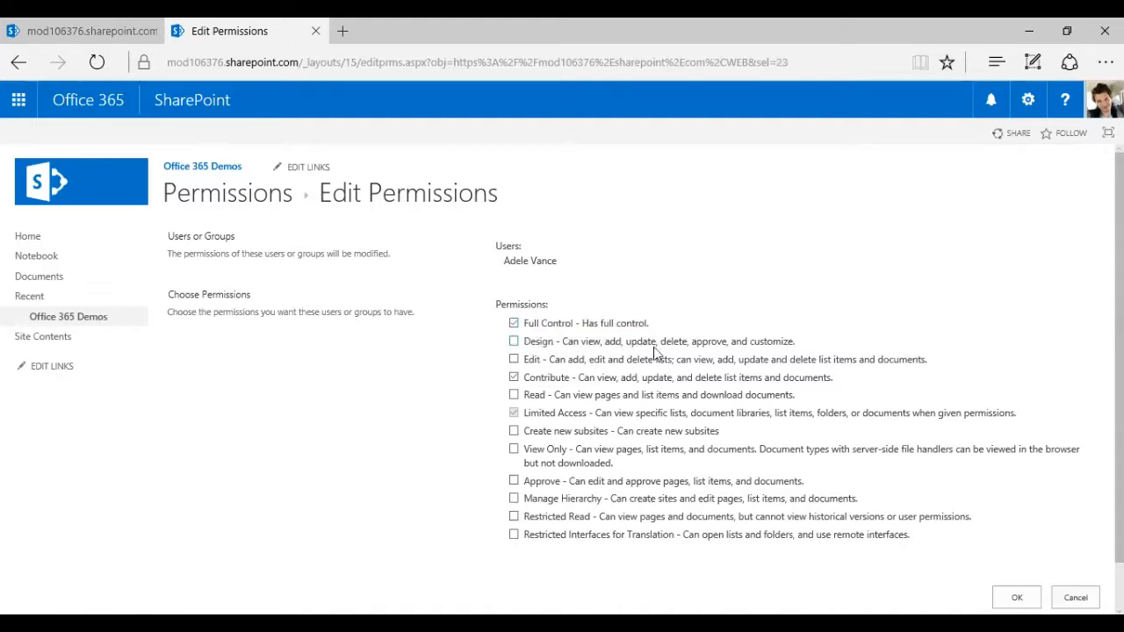
{"action": "left_click_drag", "start_coordinate": [802, 344], "coordinate": [644, 343]}
{"action": "left_click", "coordinate": [707, 350]}
{"action": "left_click_drag", "start_coordinate": [525, 537], "coordinate": [705, 538]}
{"action": "left_click", "coordinate": [705, 538]}
{"action": "left_click_drag", "start_coordinate": [525, 518], "coordinate": [922, 539]}
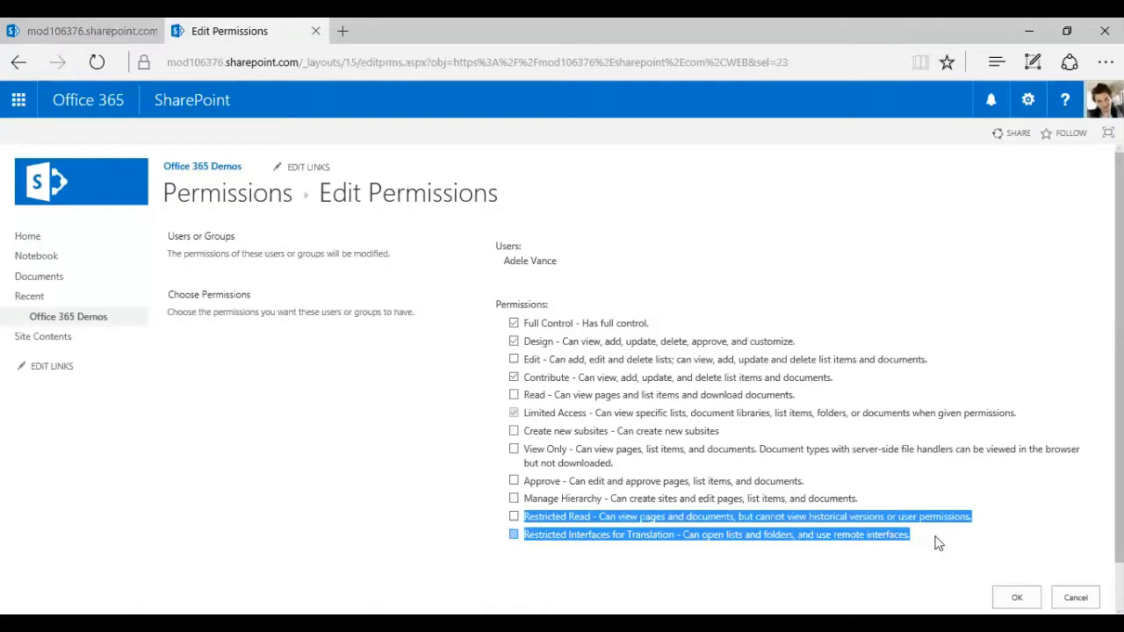
{"action": "left_click", "coordinate": [938, 543]}
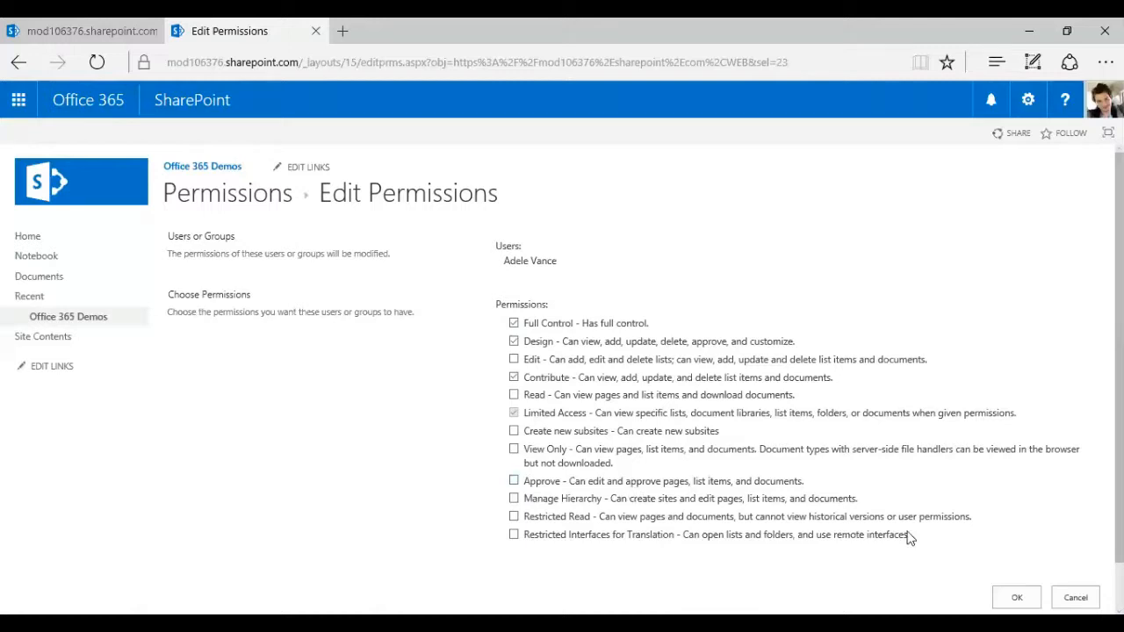
{"action": "left_click", "coordinate": [1084, 597]}
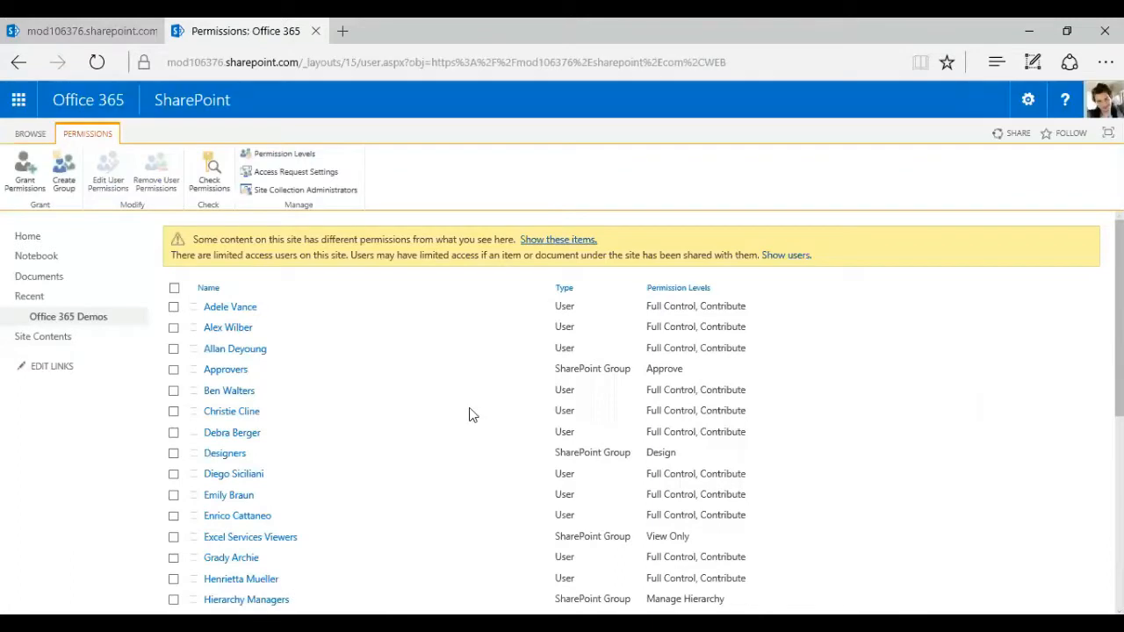
Step: Examine the site's list of users and SharePoint groups together with their types and permission levels
{"action": "scroll", "coordinate": [469, 430], "scroll_direction": "down", "scroll_amount": 5}
{"action": "scroll", "coordinate": [716, 537], "scroll_direction": "up", "scroll_amount": 5}
{"action": "left_click_drag", "start_coordinate": [562, 369], "coordinate": [648, 369]}
{"action": "left_click", "coordinate": [612, 447]}
{"action": "scroll", "coordinate": [422, 439], "scroll_direction": "down", "scroll_amount": 1}
{"action": "scroll", "coordinate": [289, 369], "scroll_direction": "up", "scroll_amount": 1}
{"action": "scroll", "coordinate": [529, 448], "scroll_direction": "down", "scroll_amount": 1}
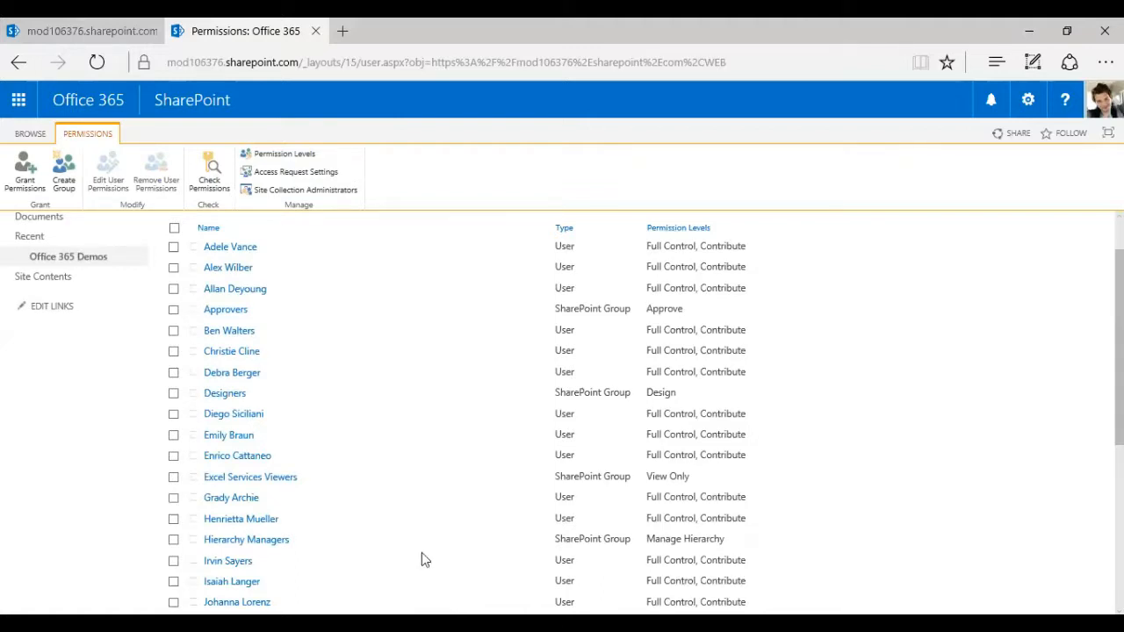
Step: Open the Designers group's permissions for editing, review its permission levels, and cancel without saving
{"action": "left_click", "coordinate": [173, 394]}
{"action": "left_click", "coordinate": [109, 171]}
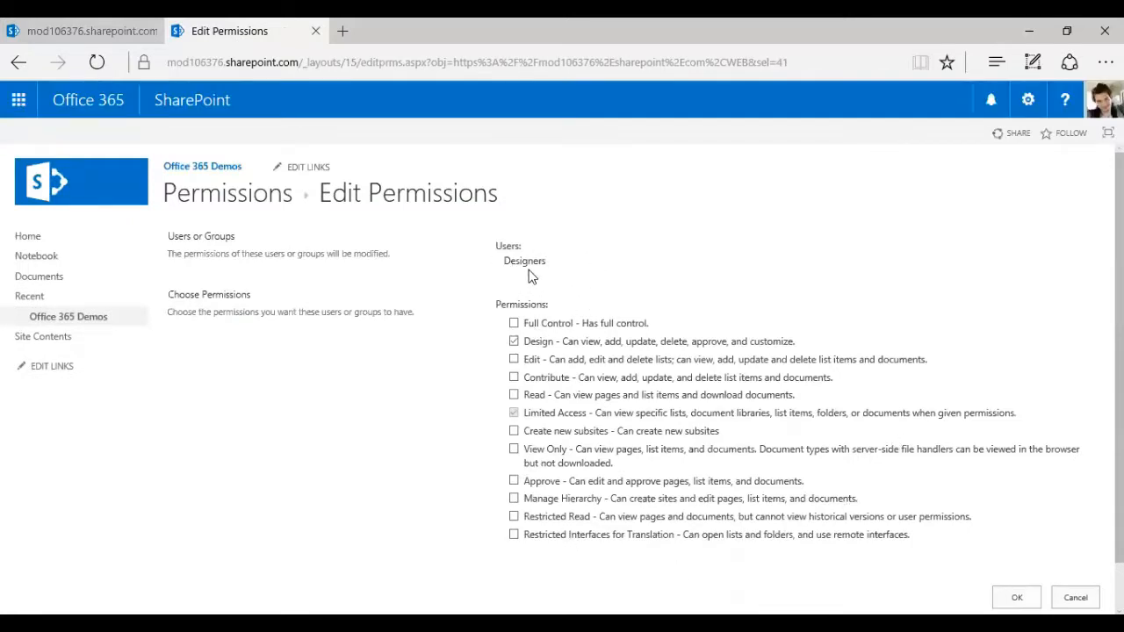
{"action": "left_click_drag", "start_coordinate": [500, 262], "coordinate": [572, 266]}
{"action": "left_click", "coordinate": [829, 418]}
{"action": "left_click", "coordinate": [1076, 597]}
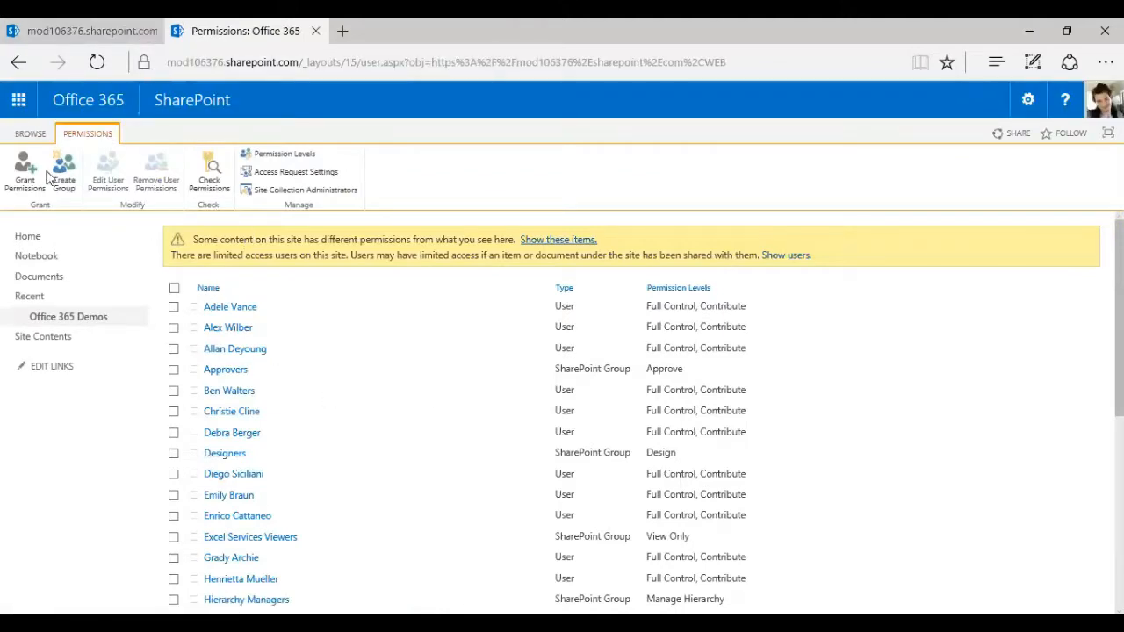
Step: Return to the site settings and open the People and Groups page
{"action": "left_click", "coordinate": [1031, 104]}
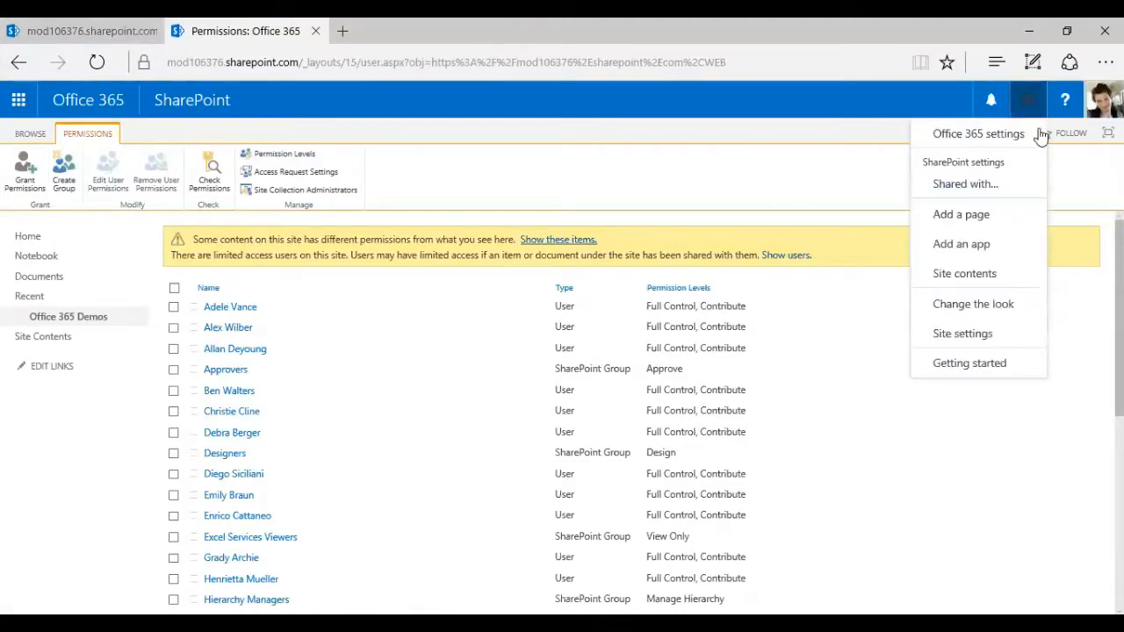
{"action": "left_click", "coordinate": [973, 335]}
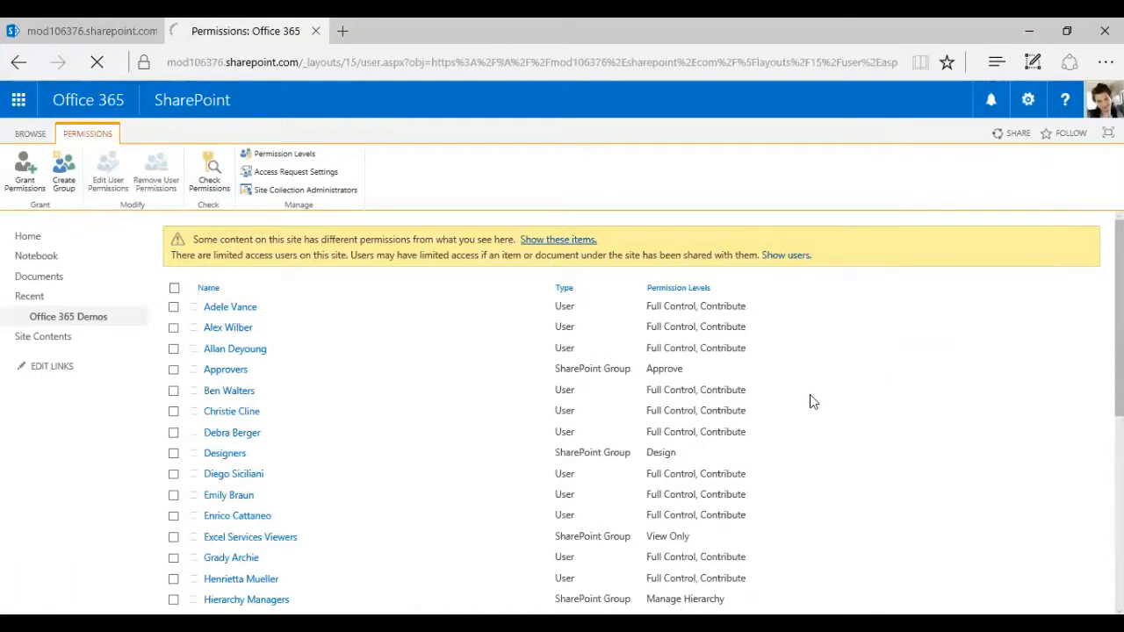
{"action": "left_click", "coordinate": [237, 254]}
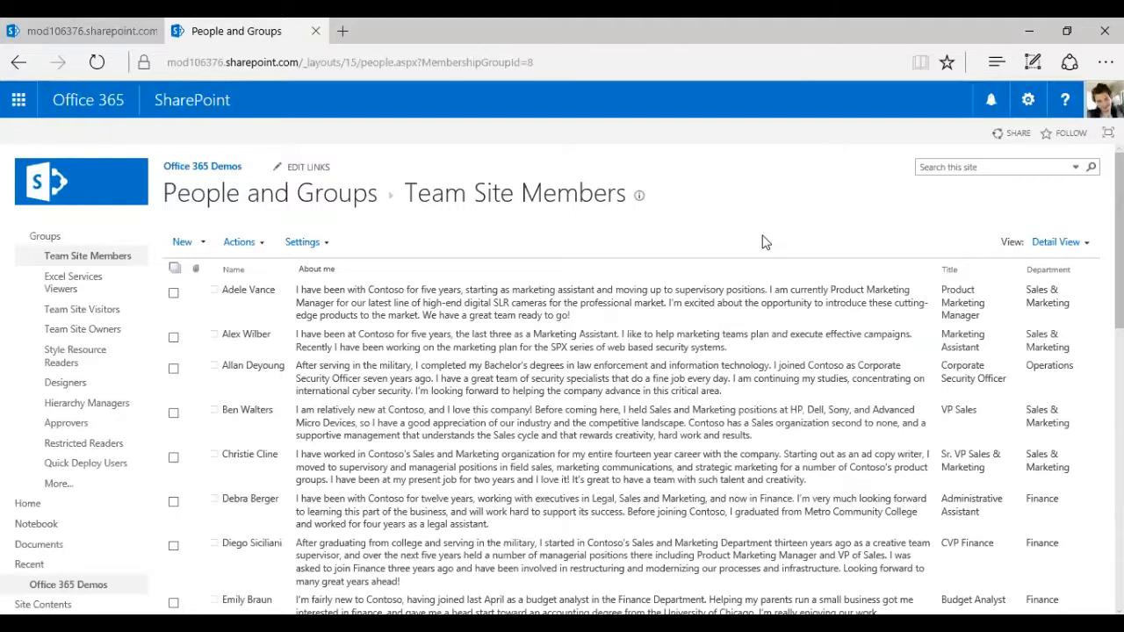
Step: Look through the Team Site Members list and the option for adding new users to the group
{"action": "left_click", "coordinate": [1027, 99]}
{"action": "left_click", "coordinate": [843, 205]}
{"action": "scroll", "coordinate": [1062, 299], "scroll_direction": "down", "scroll_amount": 5}
{"action": "scroll", "coordinate": [1058, 273], "scroll_direction": "up", "scroll_amount": 5}
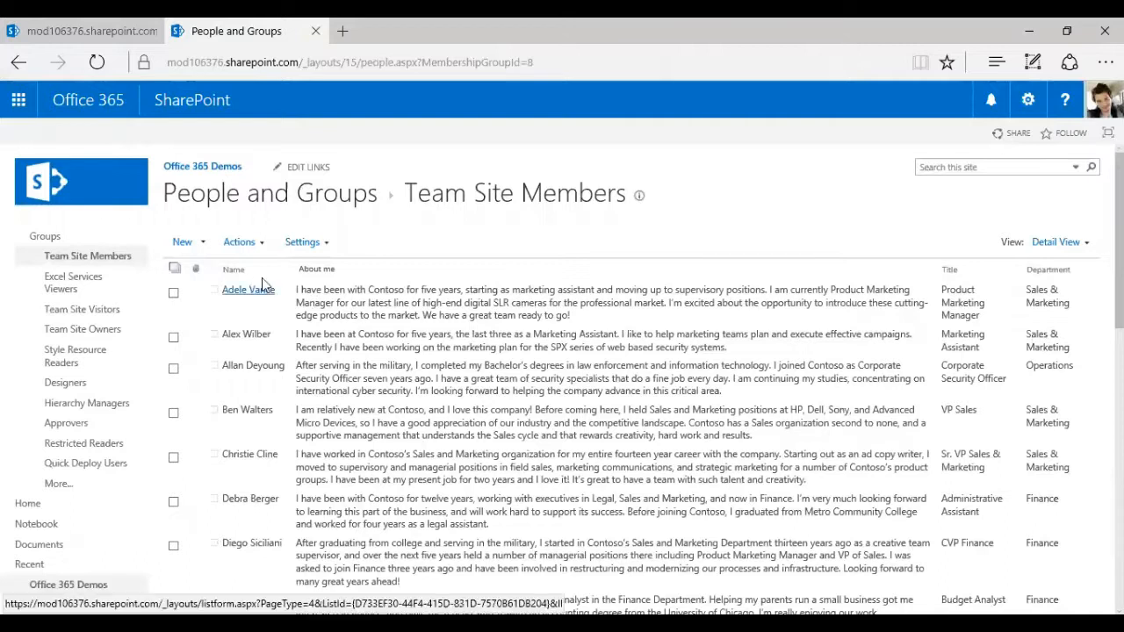
{"action": "left_click", "coordinate": [202, 250]}
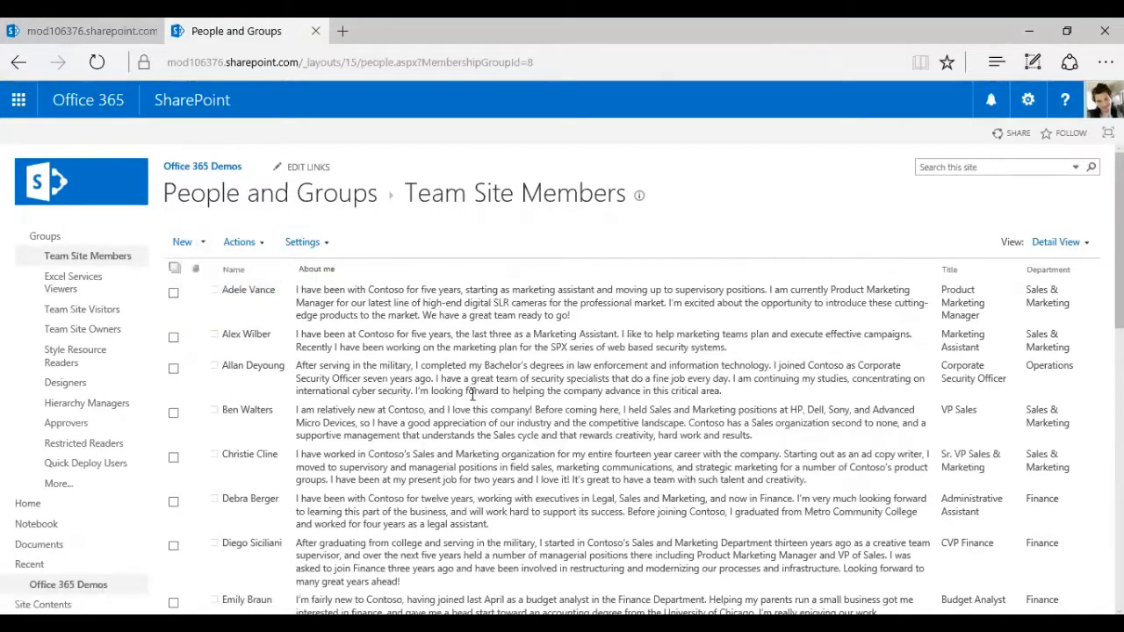
{"action": "scroll", "coordinate": [615, 430], "scroll_direction": "down", "scroll_amount": 6}
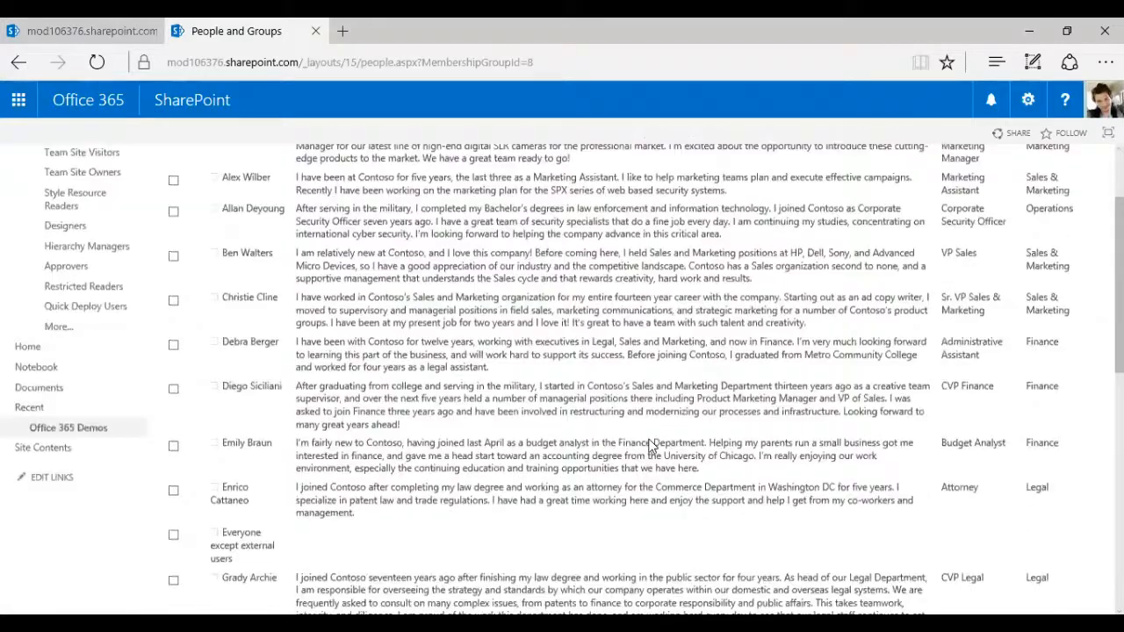
{"action": "scroll", "coordinate": [661, 481], "scroll_direction": "up", "scroll_amount": 10}
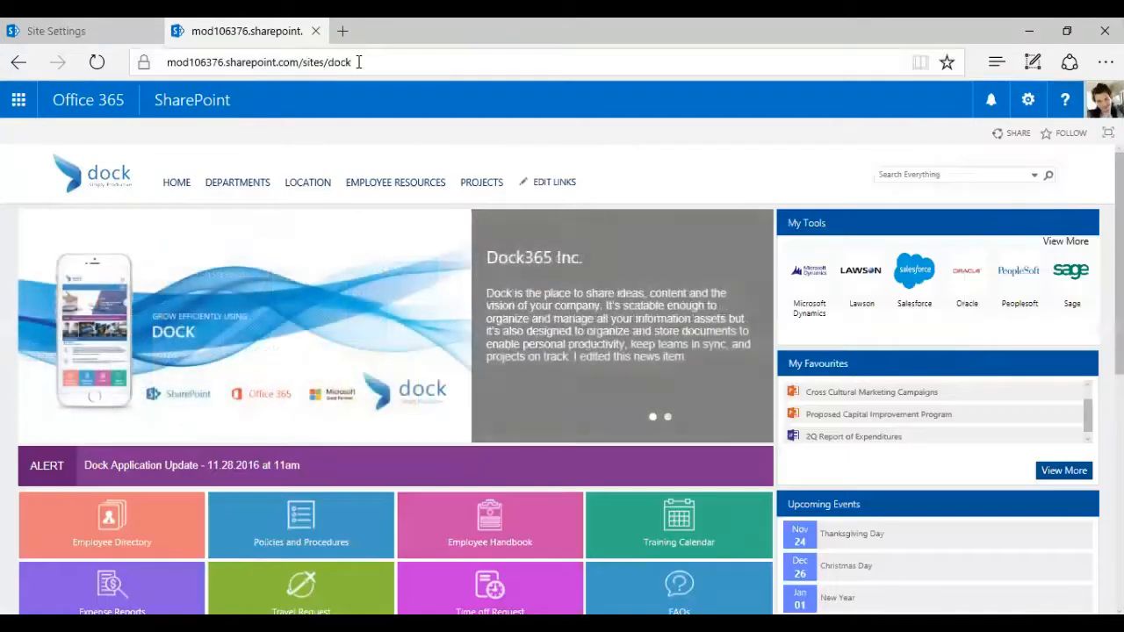
{"action": "left_click", "coordinate": [358, 62]}
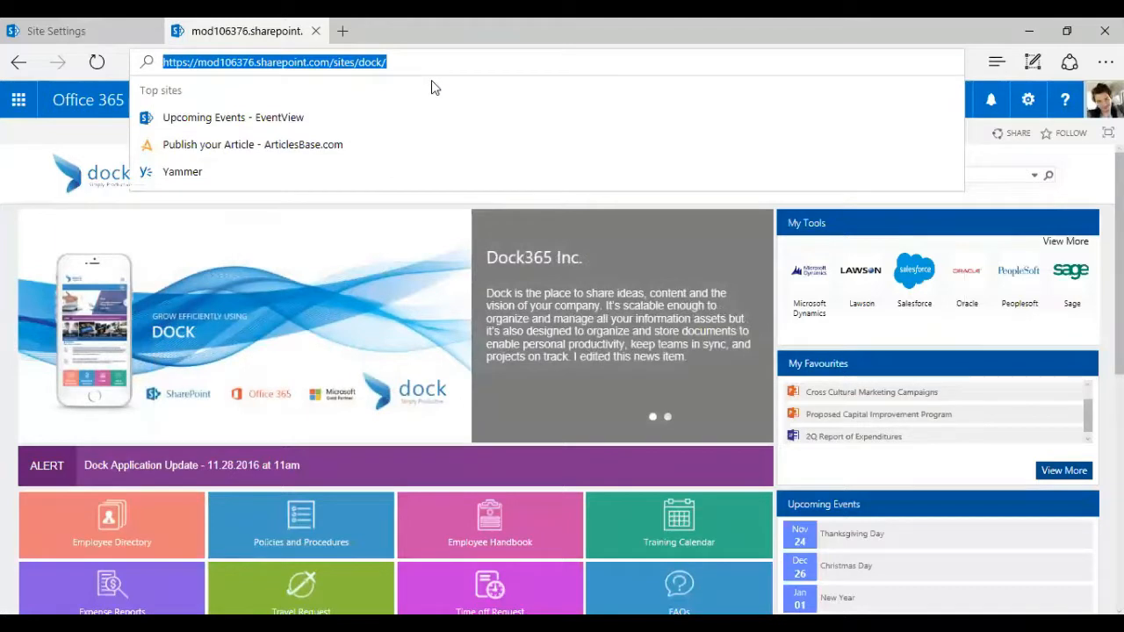
{"action": "type", "text": "www.s"}
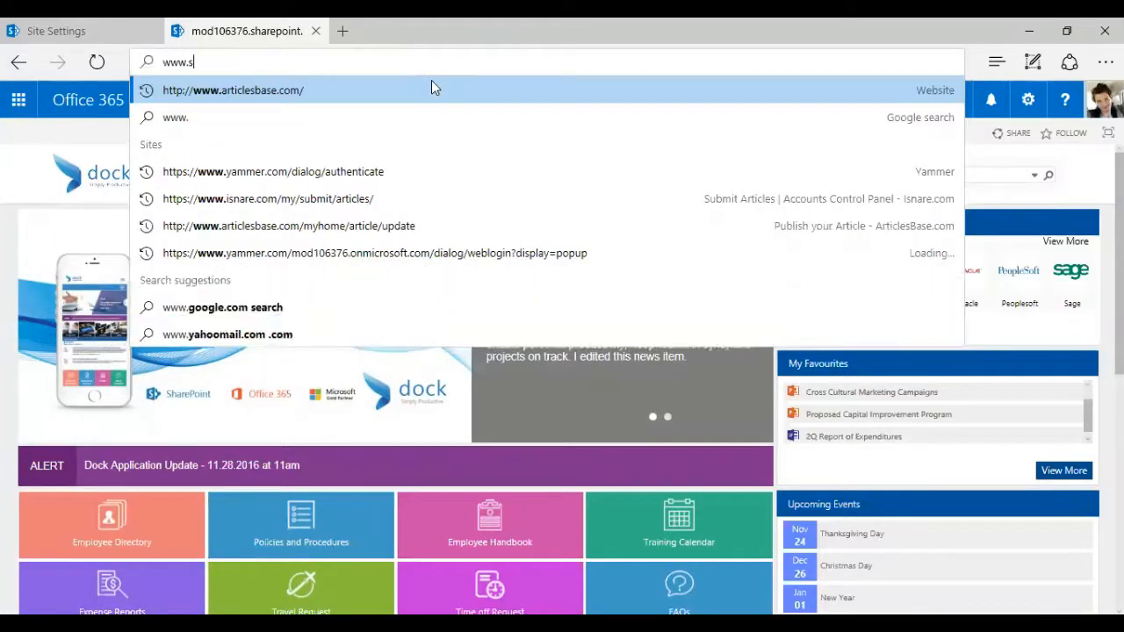
{"action": "type", "text": "harex"}
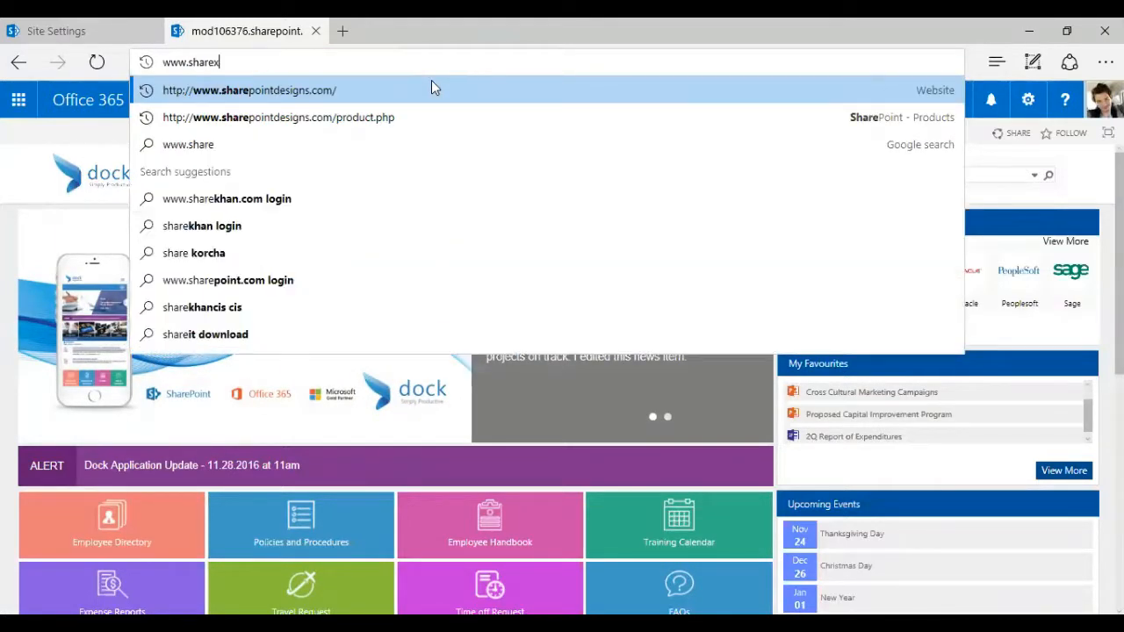
{"action": "type", "text": "t.com"}
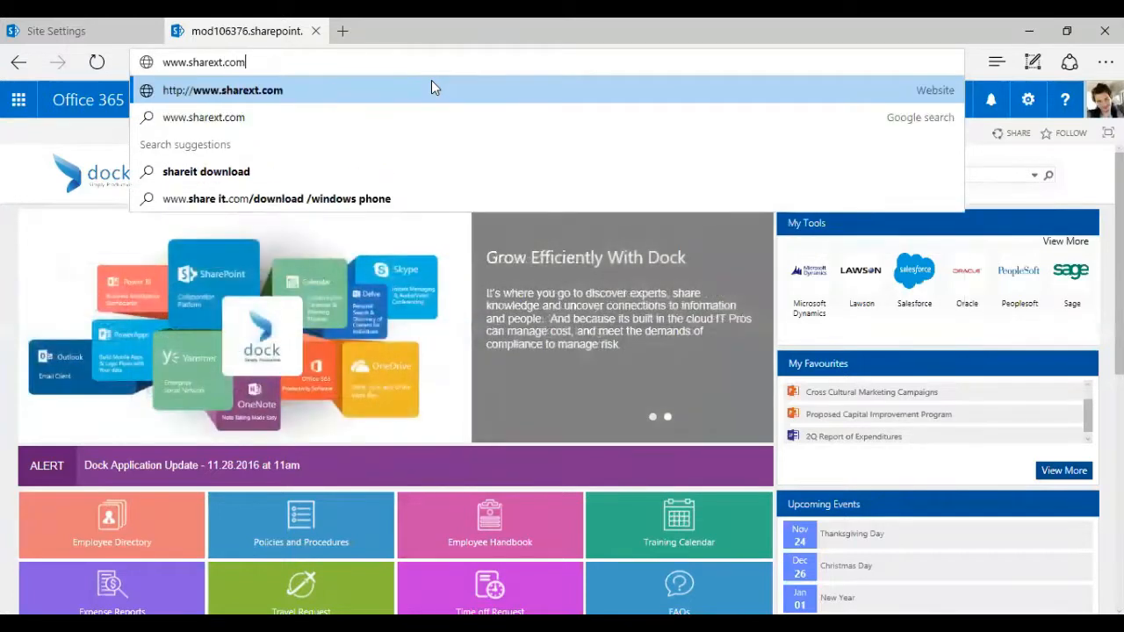
{"action": "key", "text": "Return"}
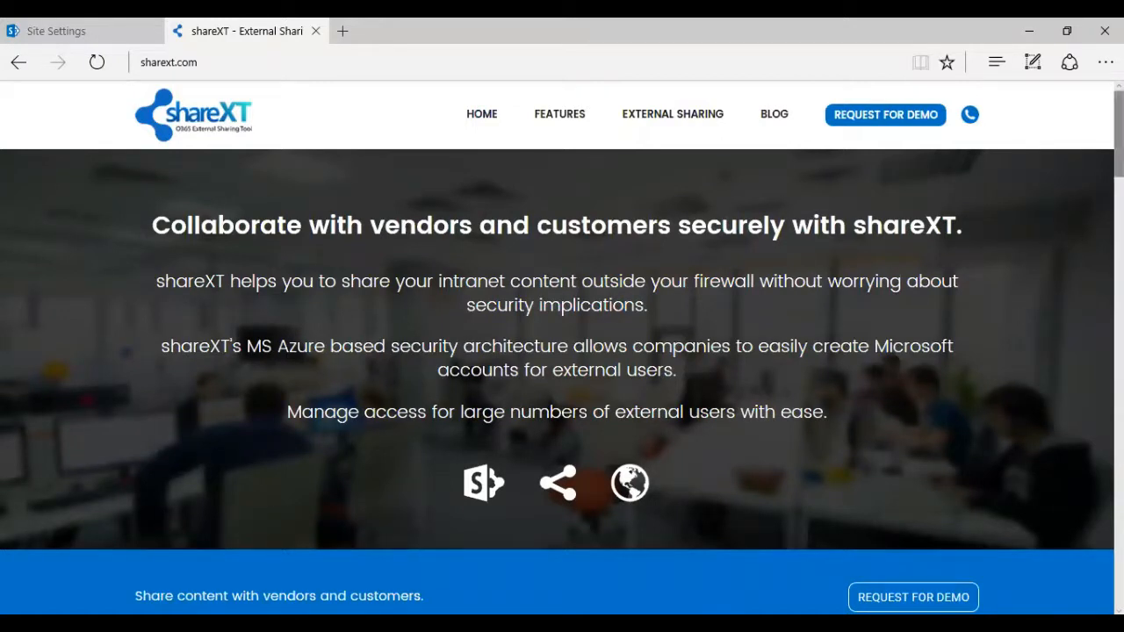
{"action": "mouse_move", "coordinate": [1119, 134]}
{"action": "left_mouse_down"}
{"action": "mouse_move", "coordinate": [1119, 556]}
{"action": "mouse_move", "coordinate": [1119, 131]}
{"action": "left_mouse_up"}
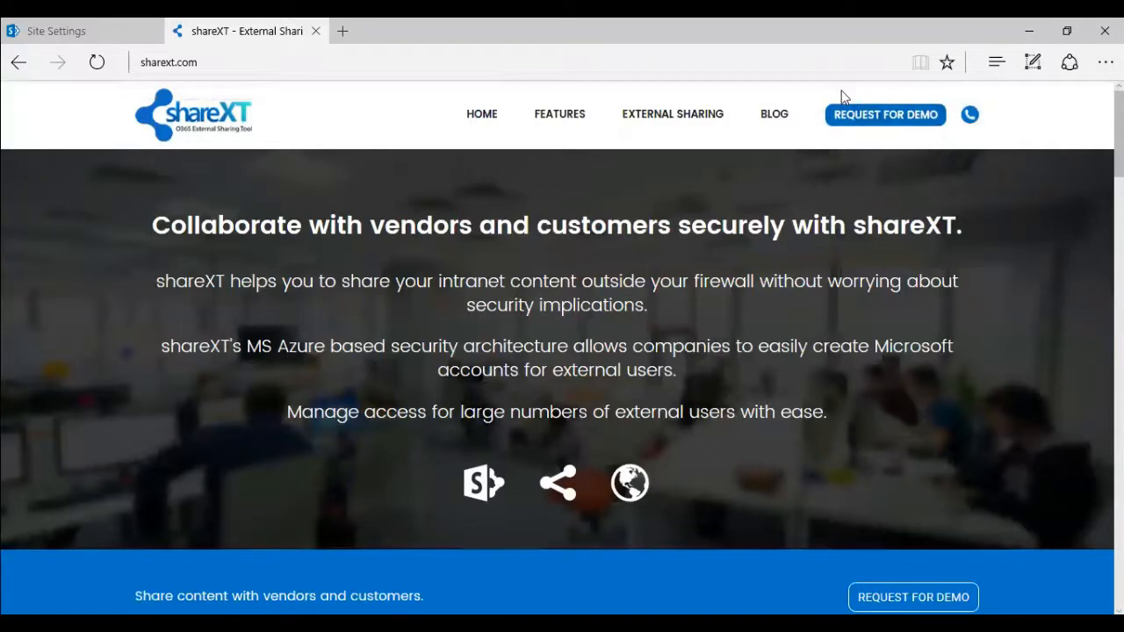